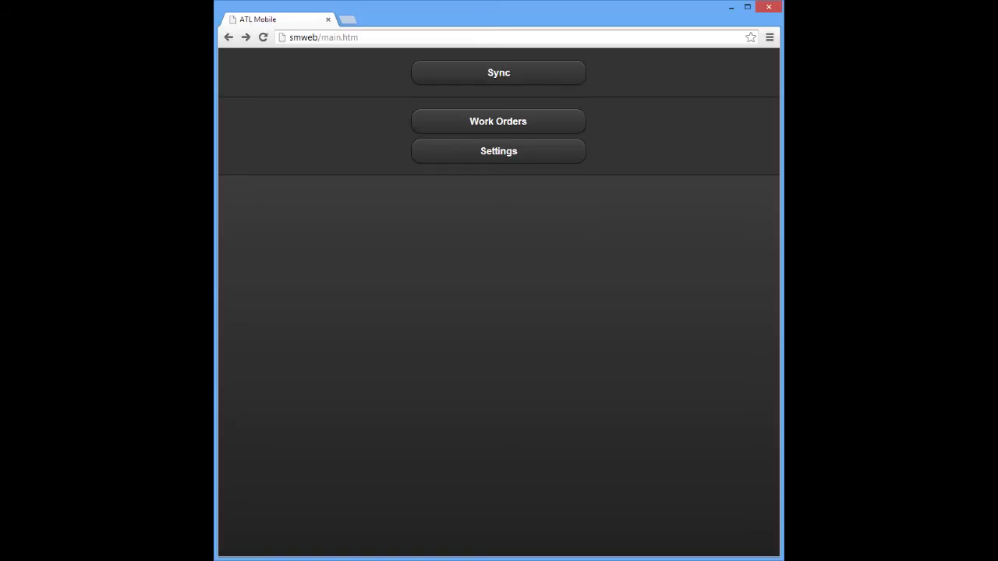
Check the settings page, then open the list with WO-130820-03 and WO-130820-02
click(572, 161)
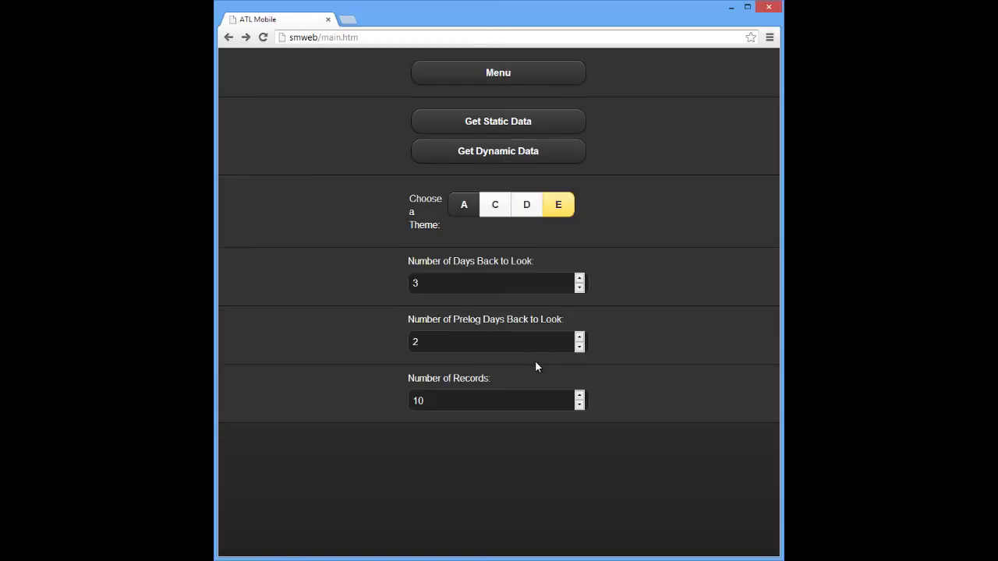
click(497, 73)
click(478, 128)
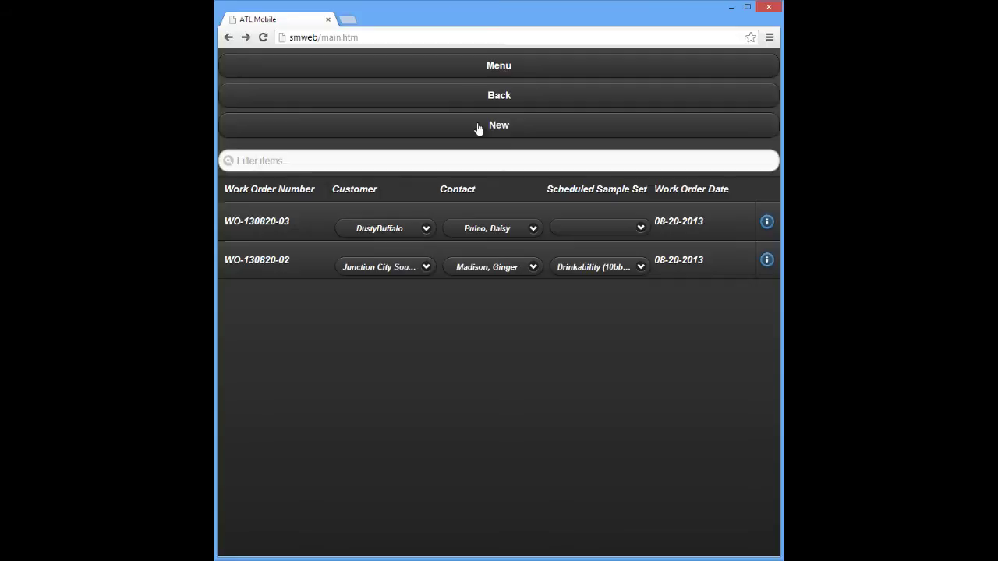
click(460, 95)
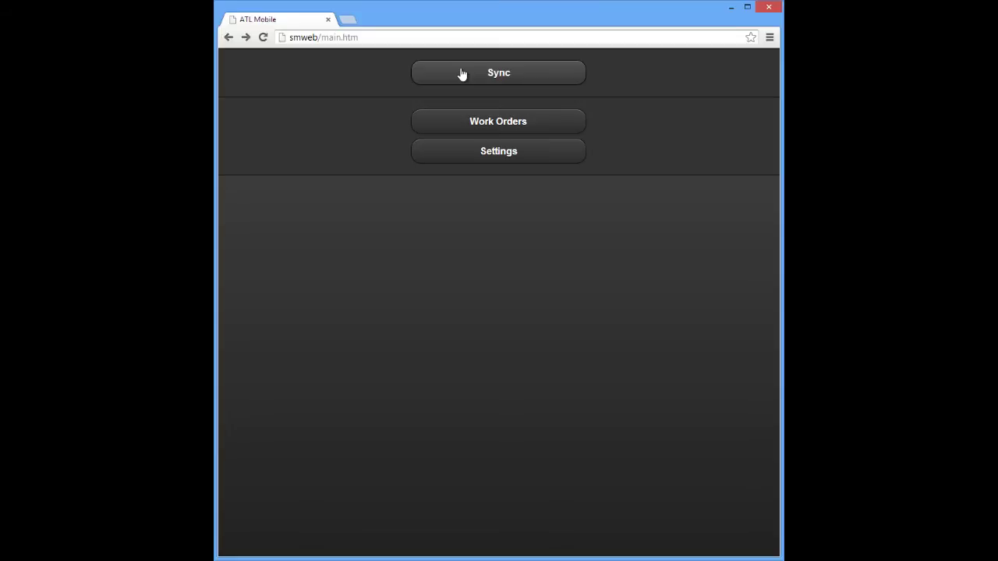
click(463, 123)
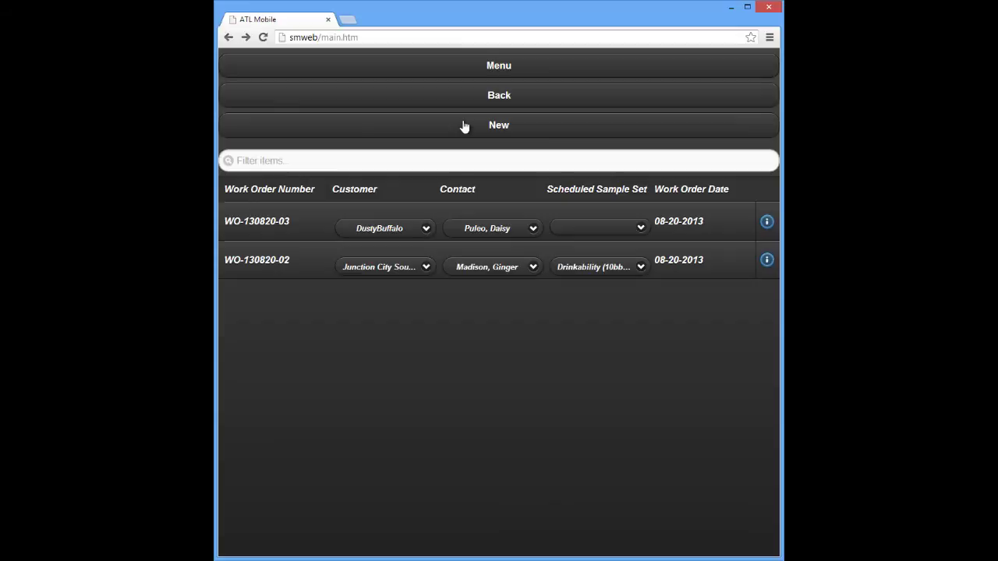
click(297, 265)
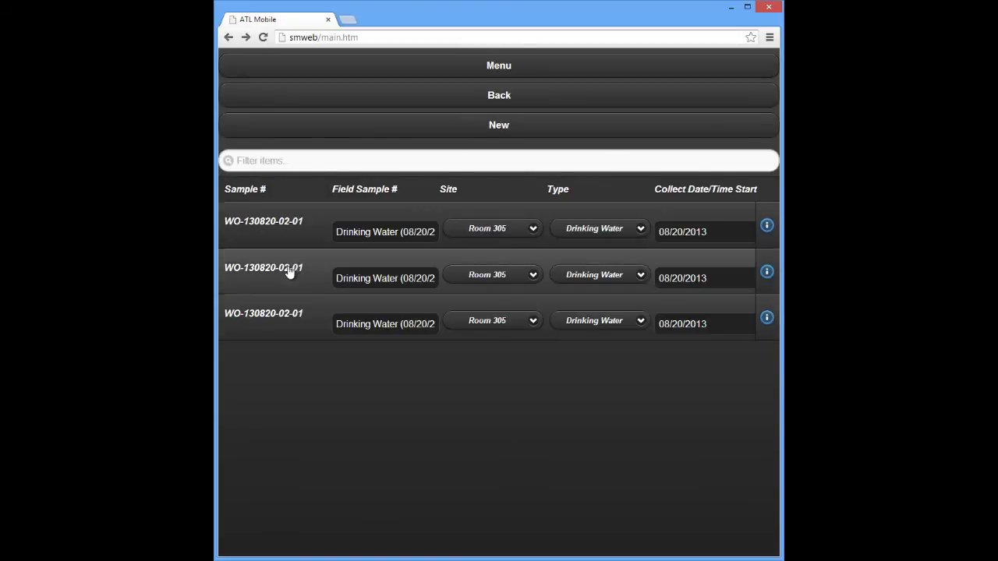
click(288, 269)
click(287, 234)
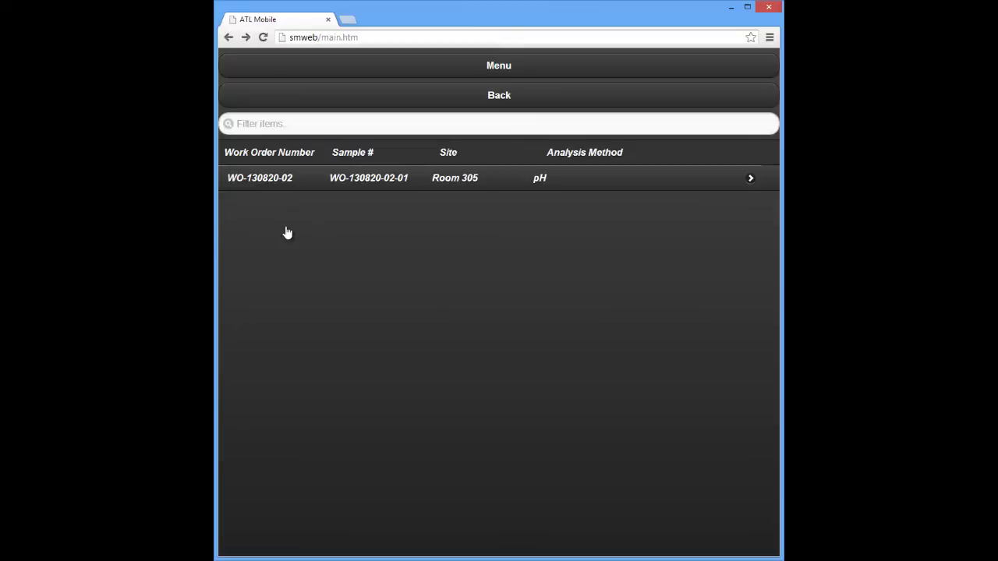
click(274, 181)
click(393, 194)
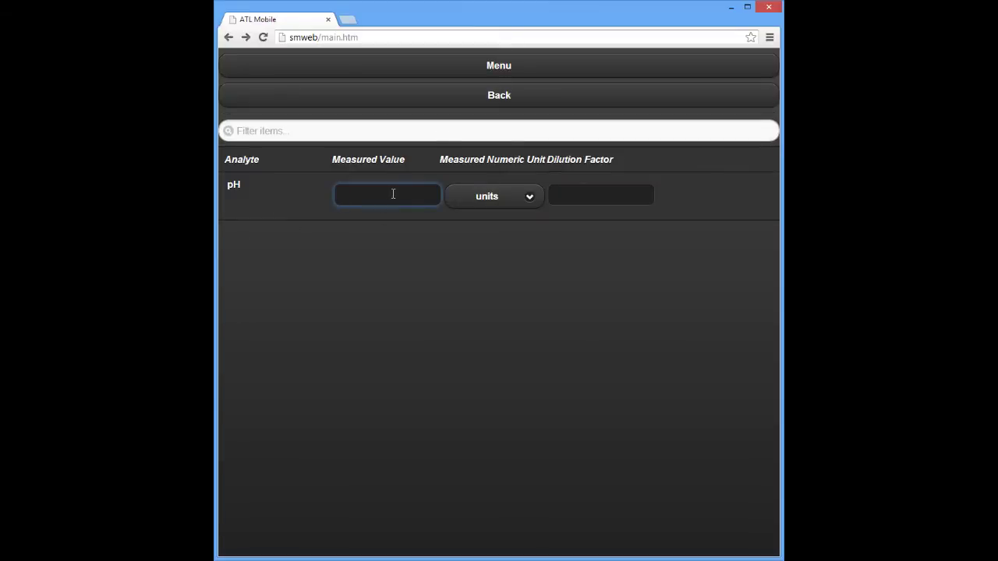
text(6.39)
Back out of the pH form to the WO-130820-02 sample list
click(429, 98)
click(429, 95)
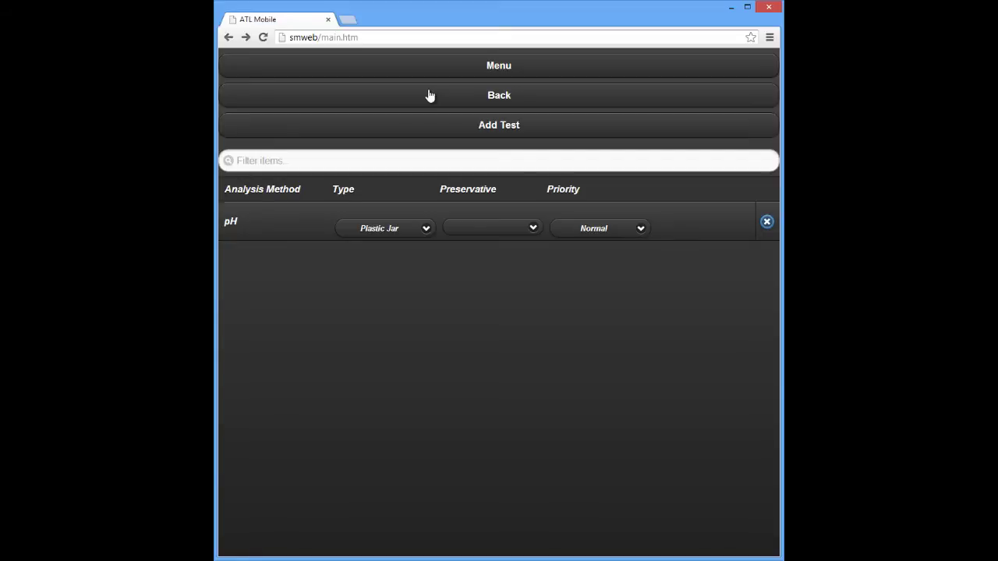
click(429, 95)
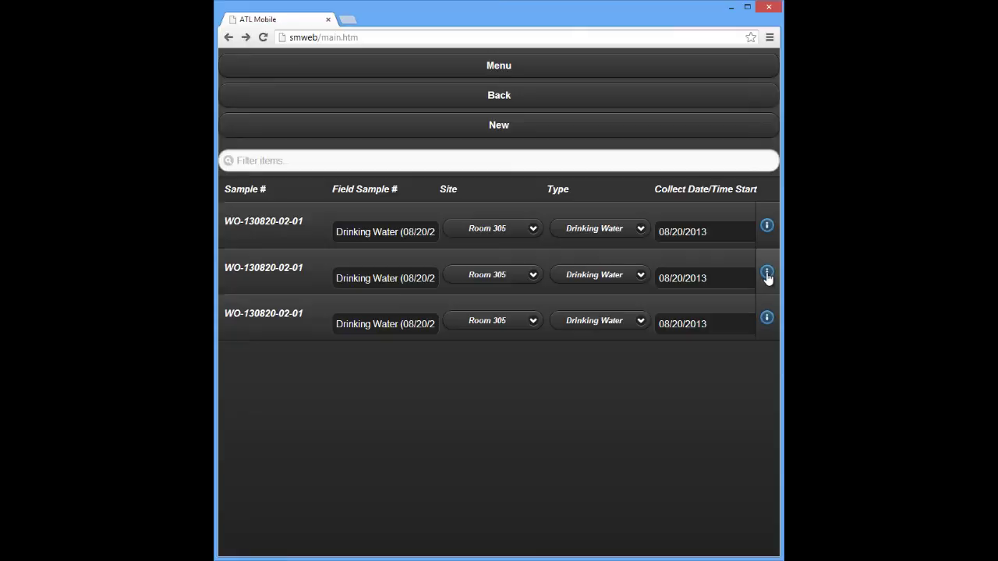
click(766, 273)
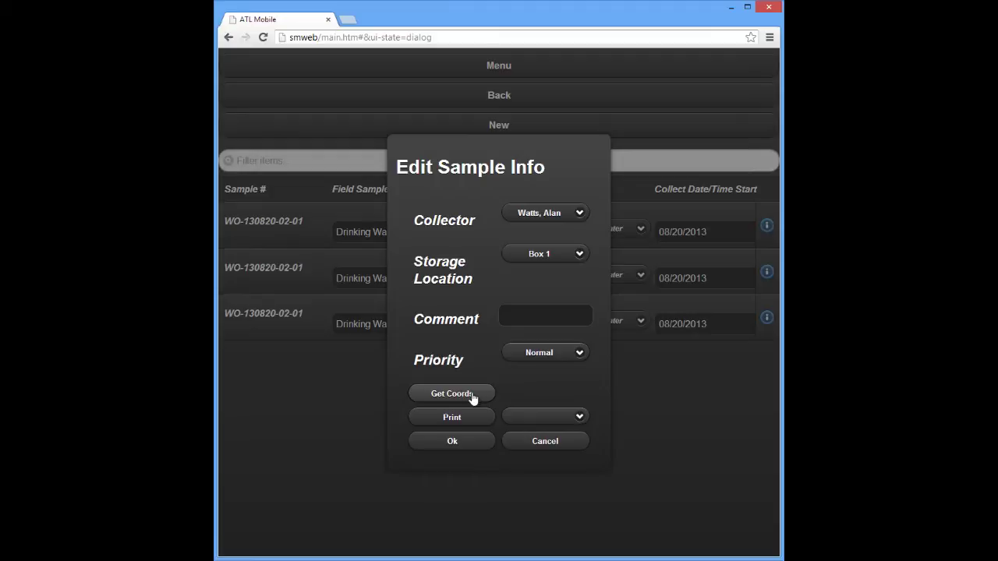
click(523, 444)
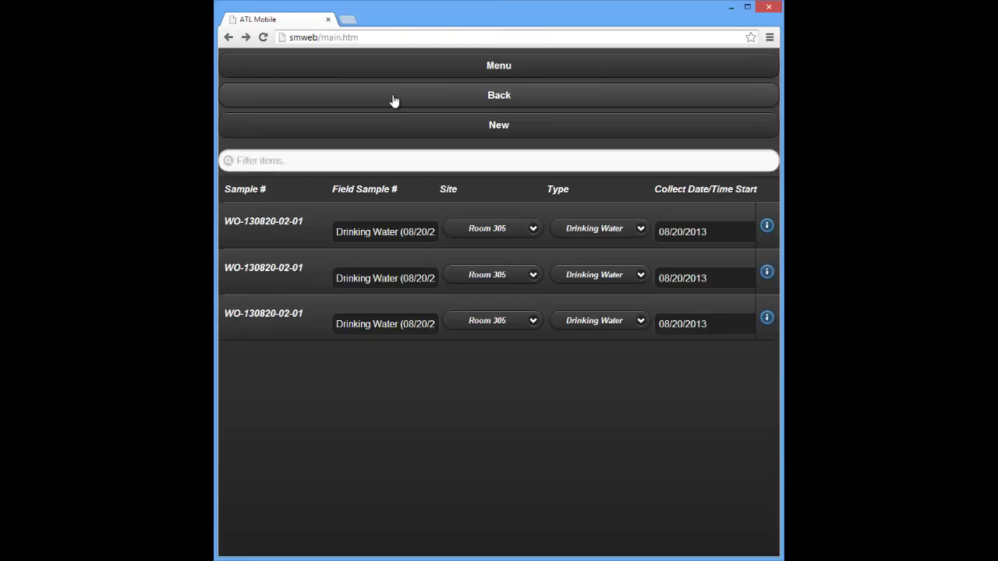
Leave the WO-130820-02 sample list for the main menu with Sync, Work Orders and Settings
click(399, 69)
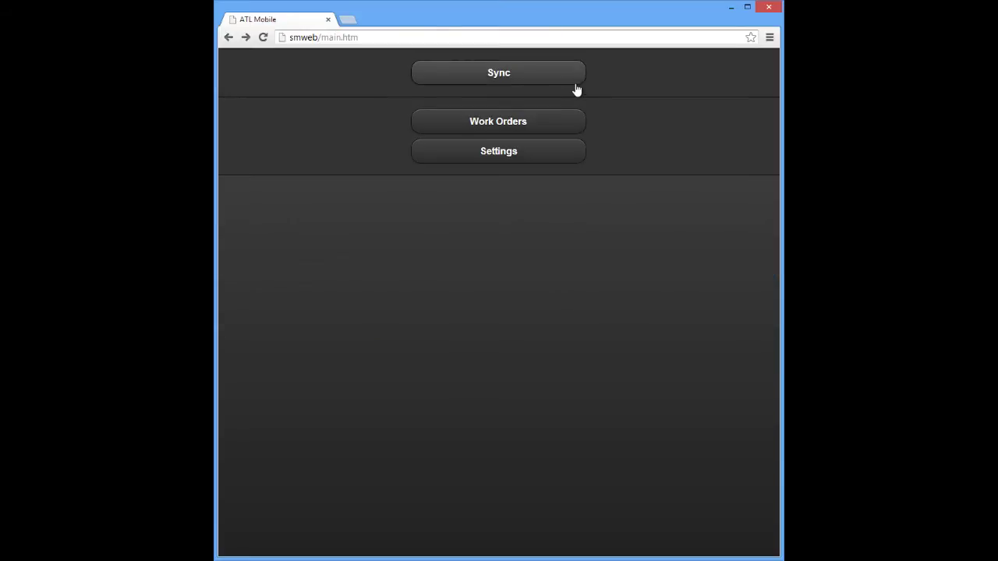